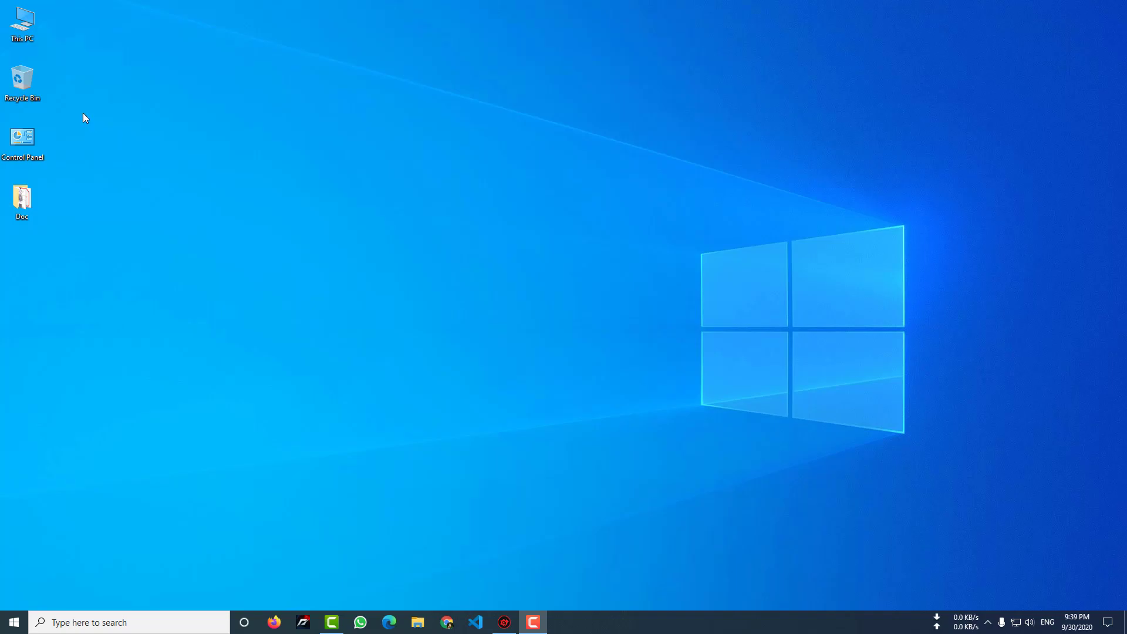
- Open Device Manager from the This PC system properties, close the System window, and move Device Manager toward the middle of the desktop
right_click(29, 24)
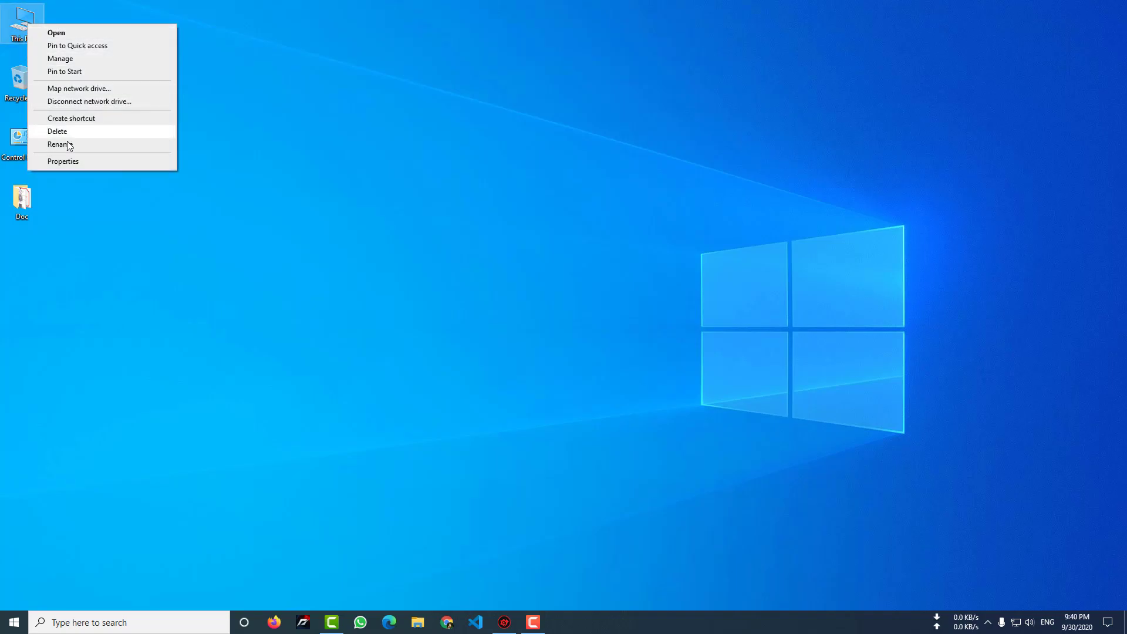
left_click(69, 161)
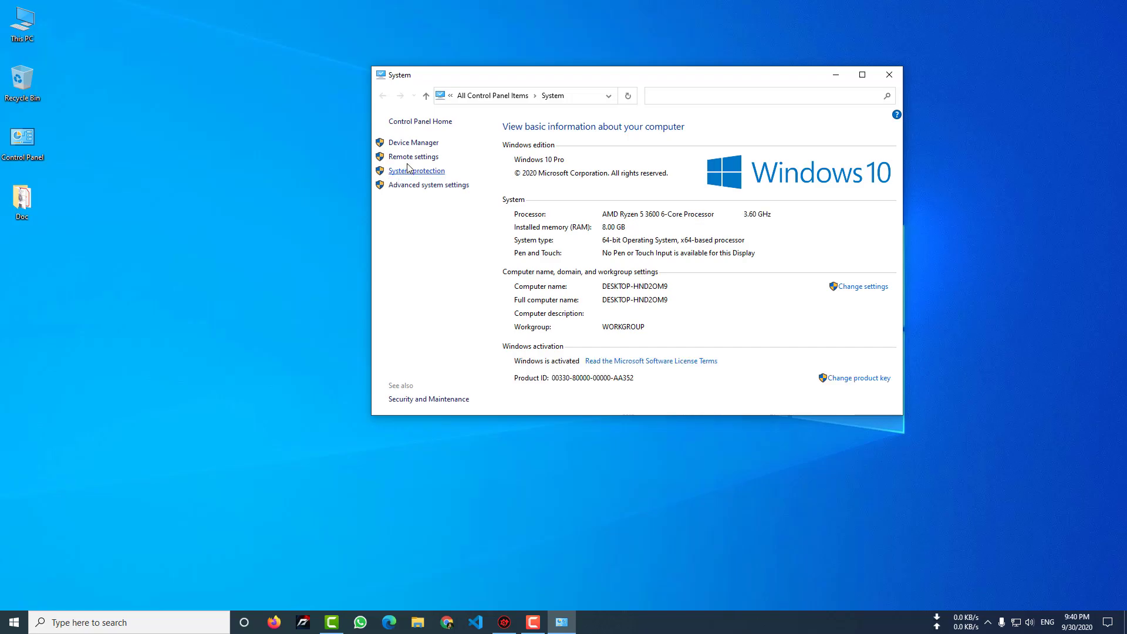
left_click(413, 143)
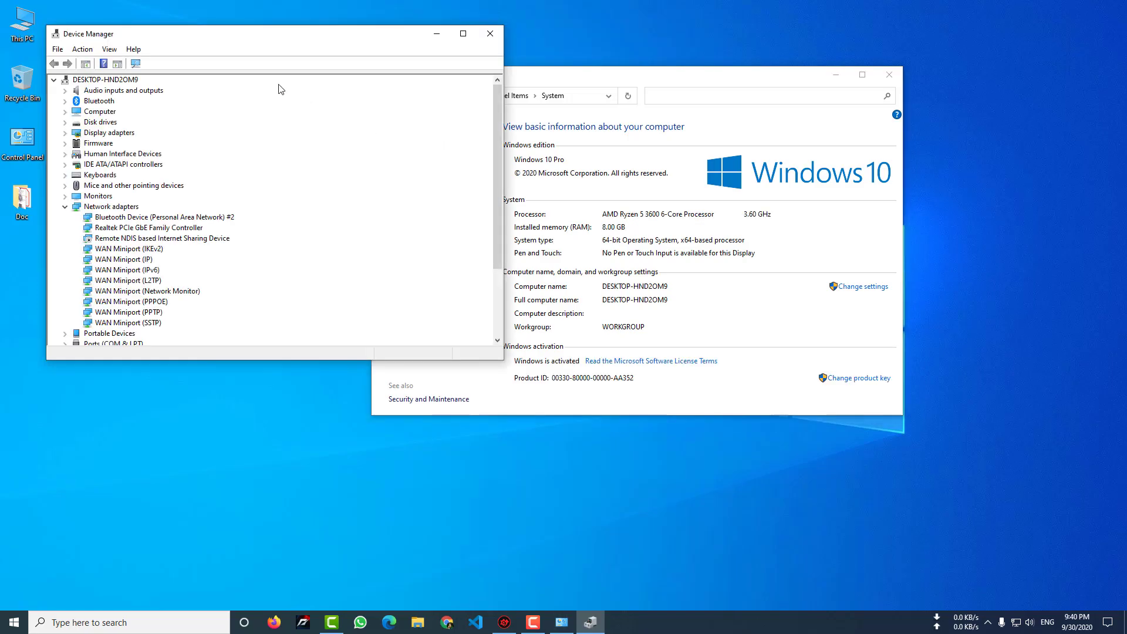
left_click(889, 74)
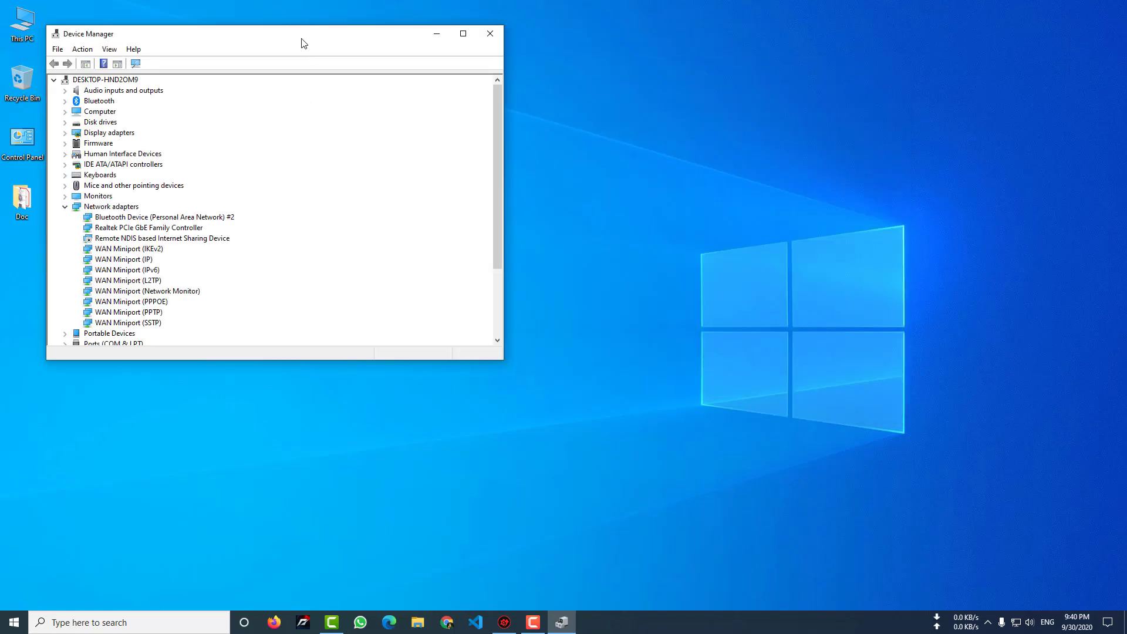
left_click_drag(304, 41, 454, 56)
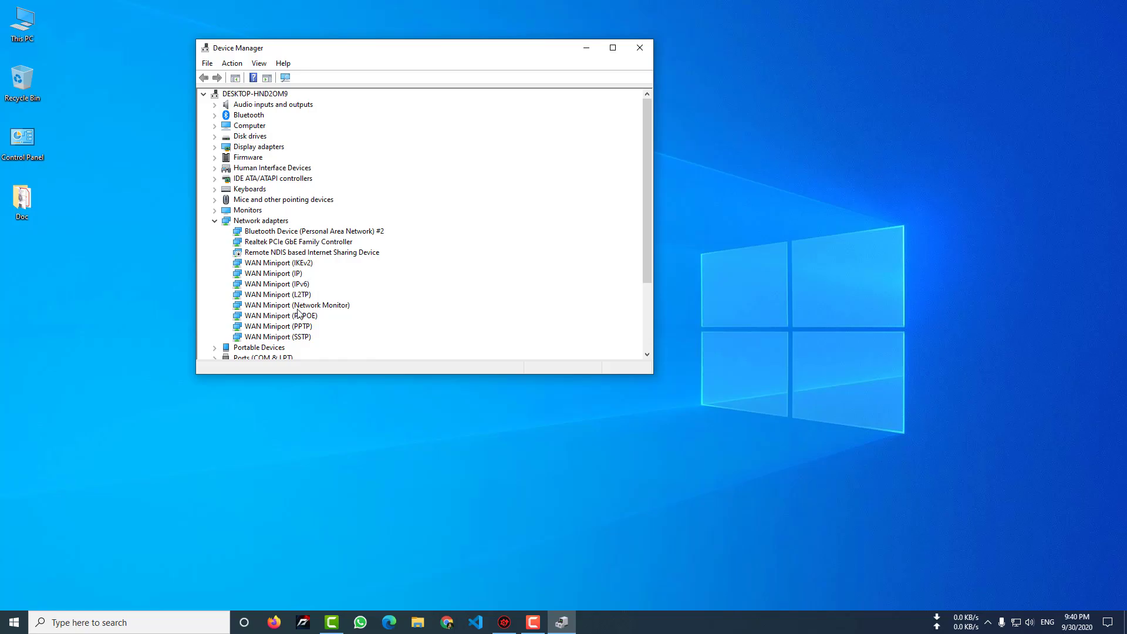
- Examine the Portable Devices, Ports (COM & LPT) and Processors categories in the Device Manager list
scroll(302, 316, "down", 1)
left_click(215, 316)
scroll(269, 325, "down", 1)
left_click(215, 305)
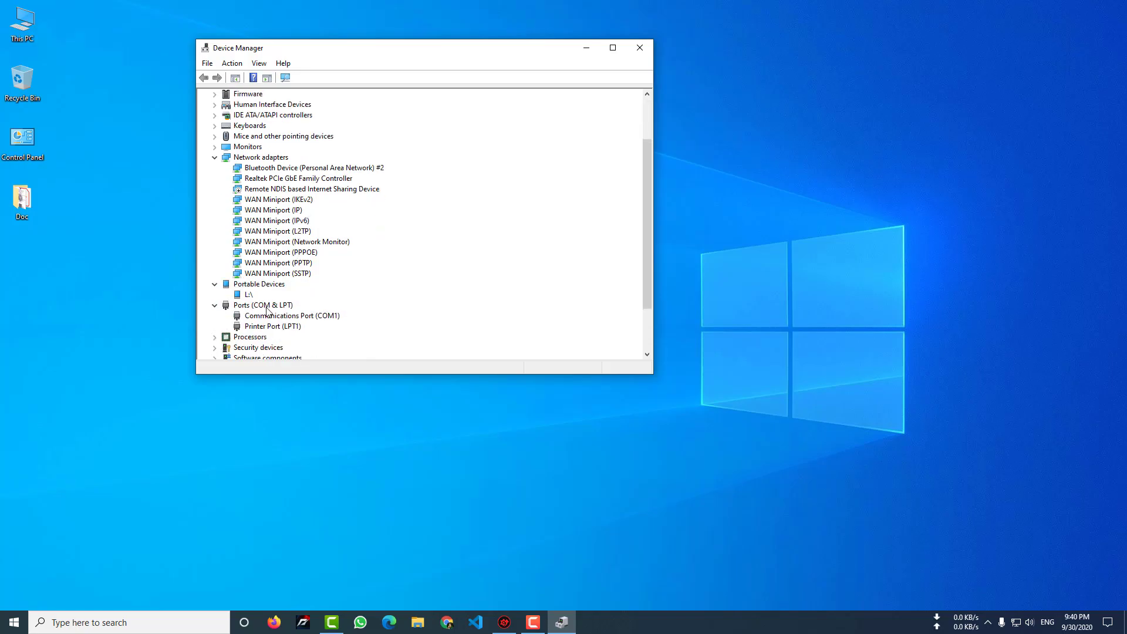
left_click(215, 305)
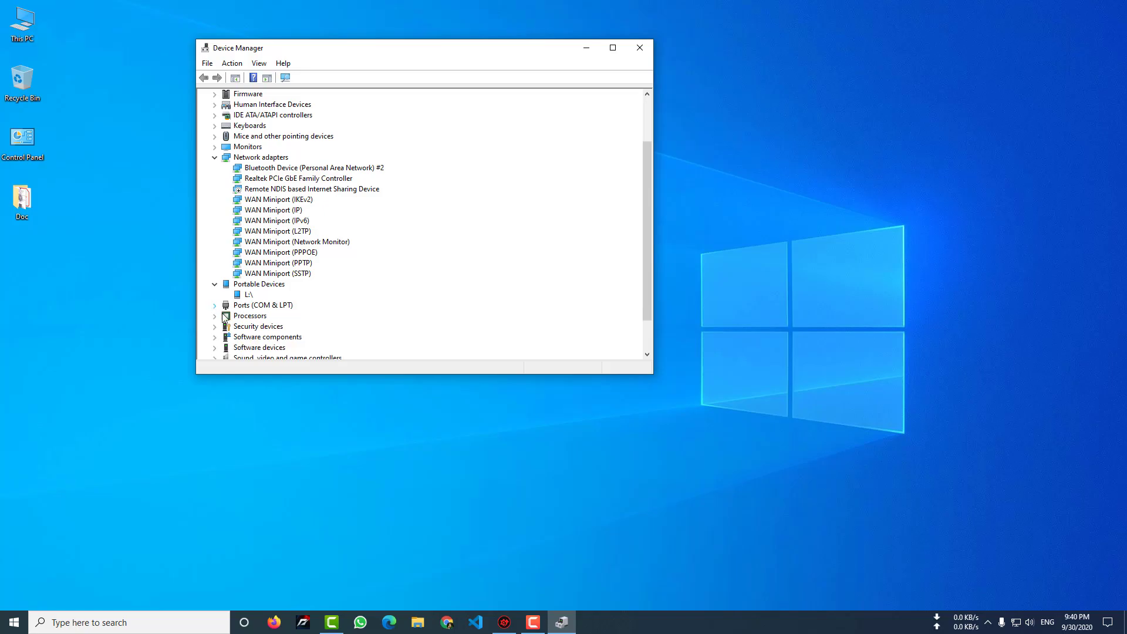
left_click(215, 316)
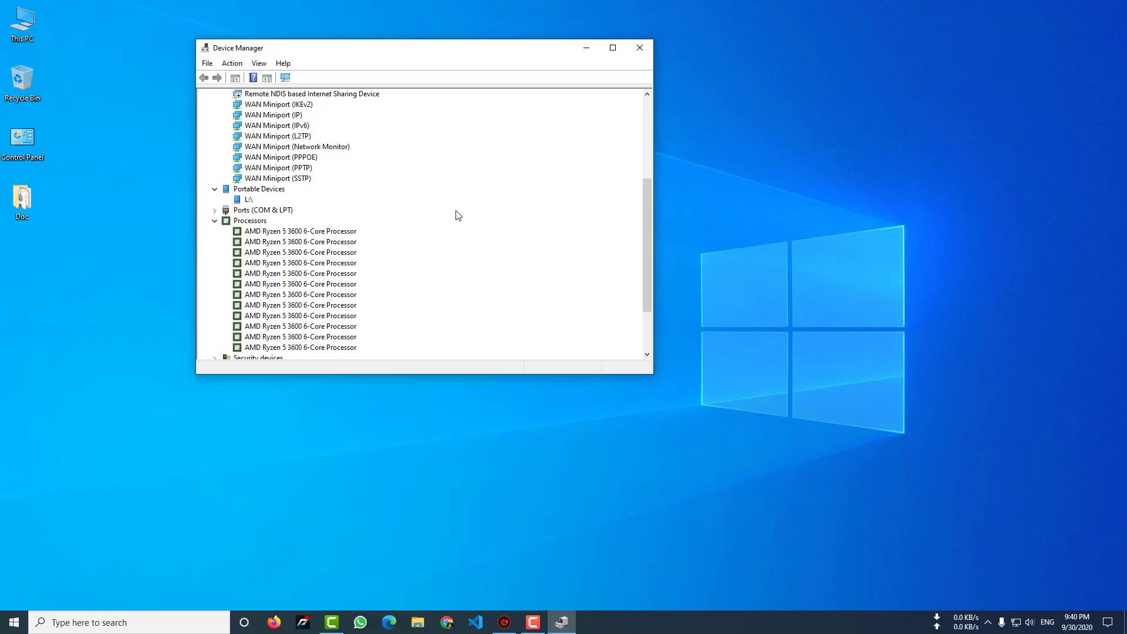
left_click_drag(649, 214, 642, 126)
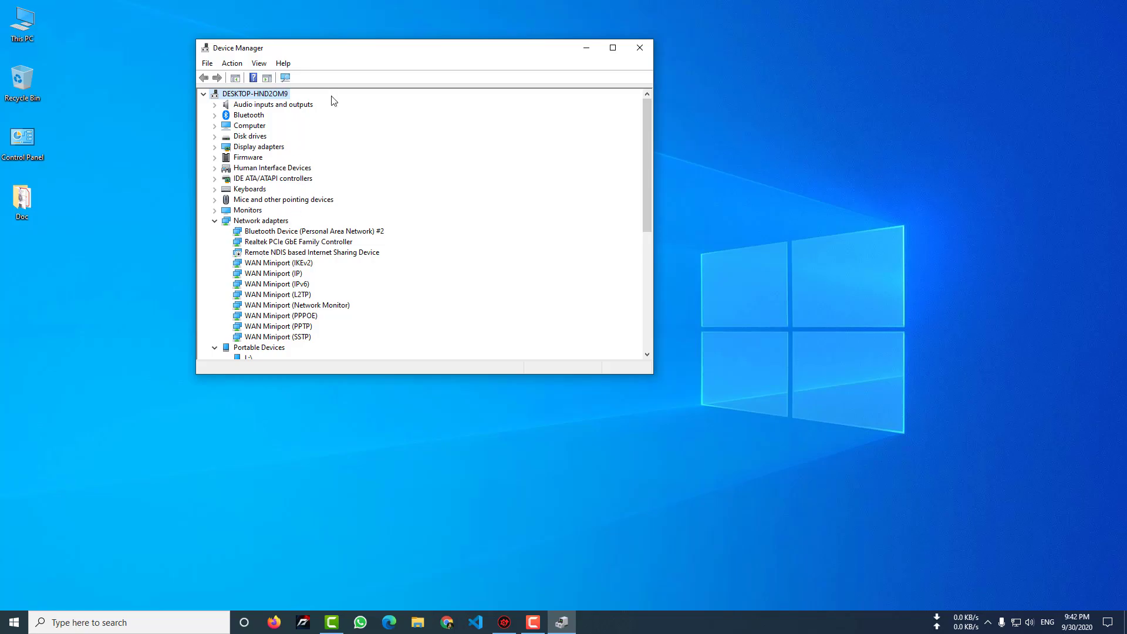
left_click_drag(435, 52, 501, 57)
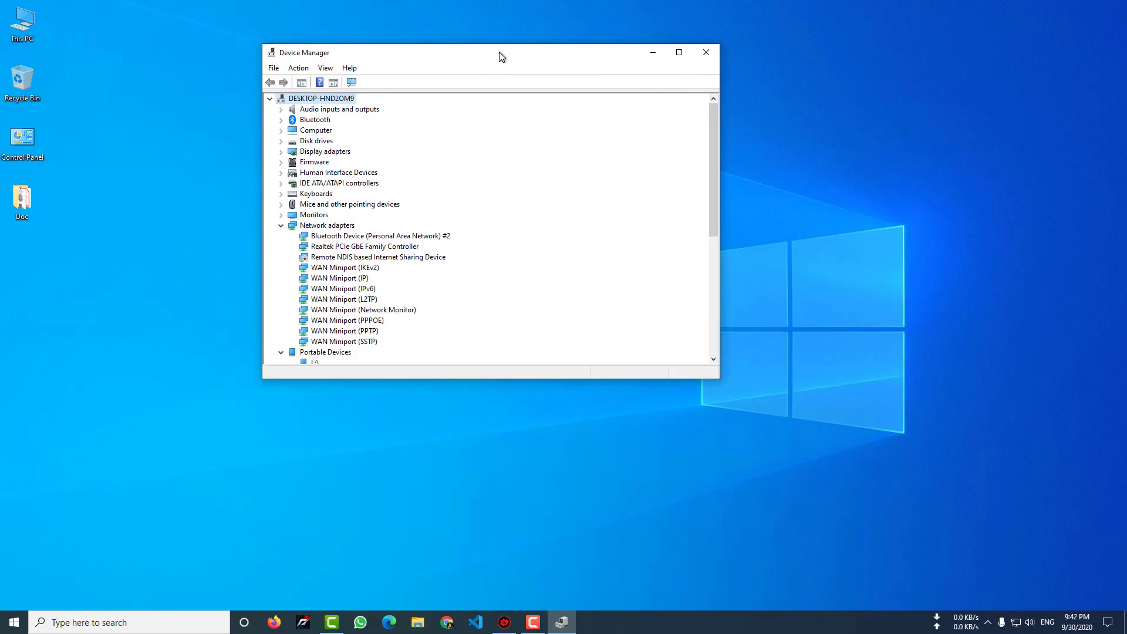
- View the Windows Update page under Update & Security in Windows Settings, and minimize the Settings window
left_click(14, 623)
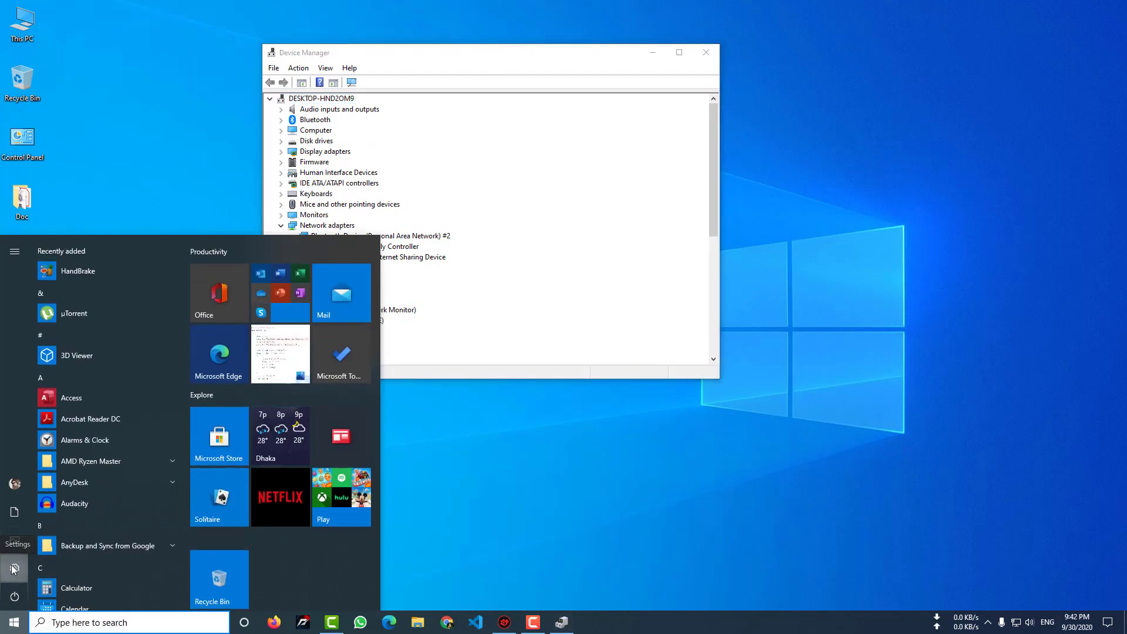
left_click(14, 569)
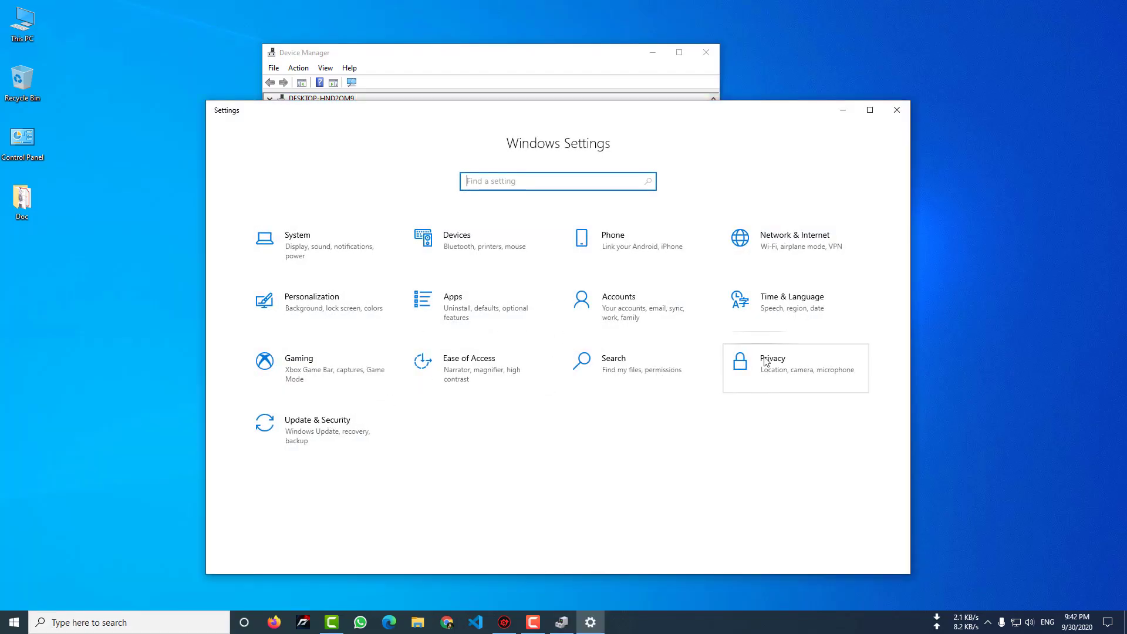
left_click(333, 436)
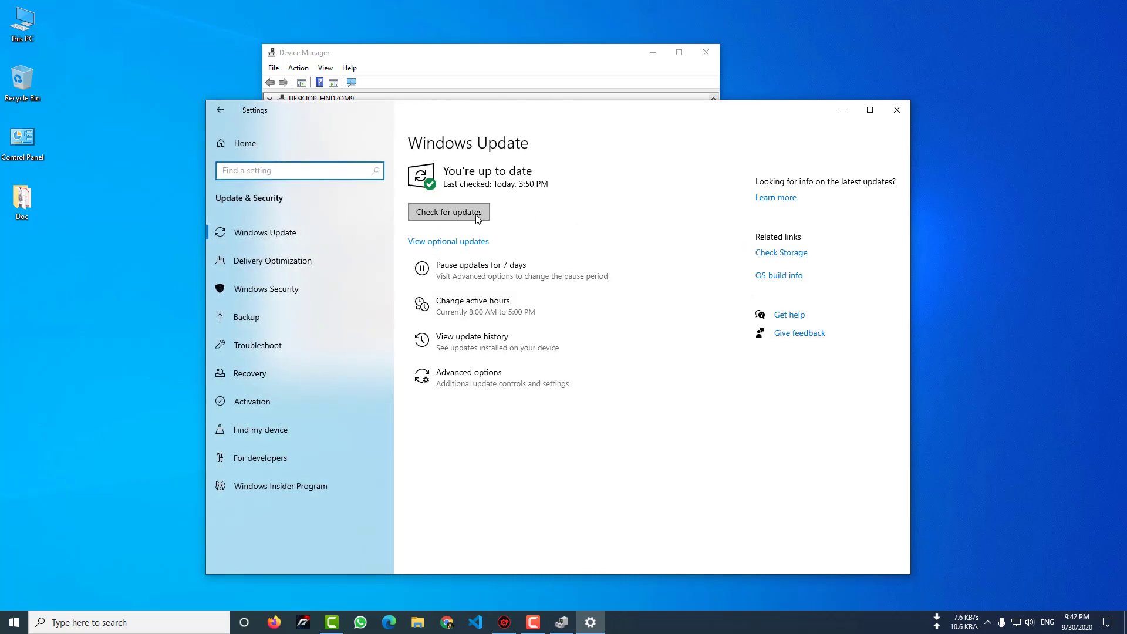
left_click_drag(708, 109, 746, 121)
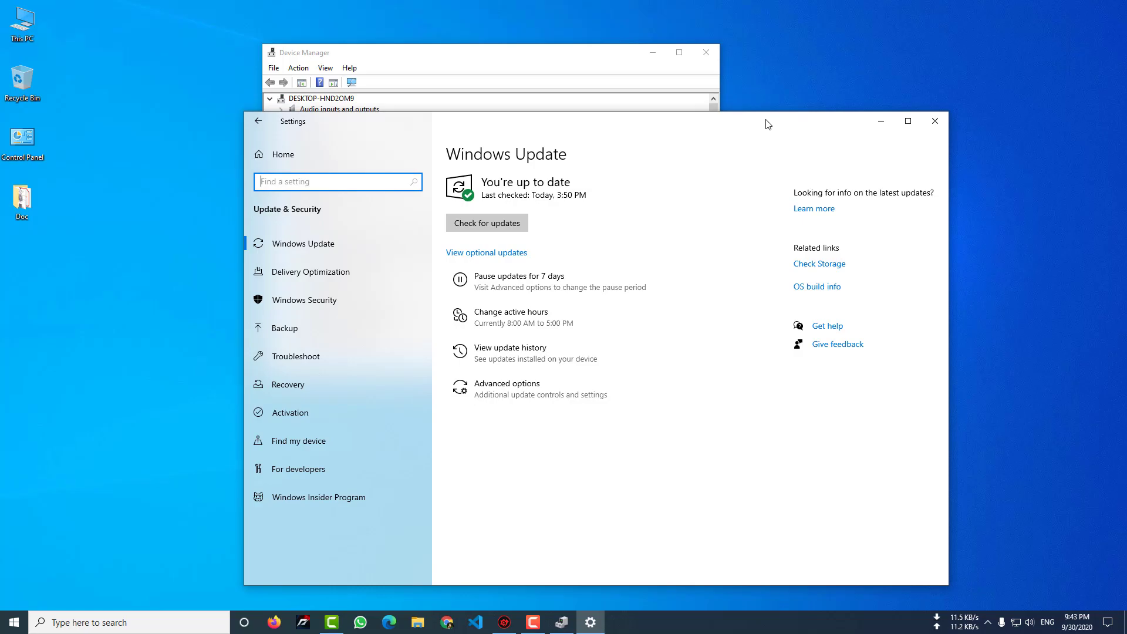
left_click_drag(800, 123, 807, 126)
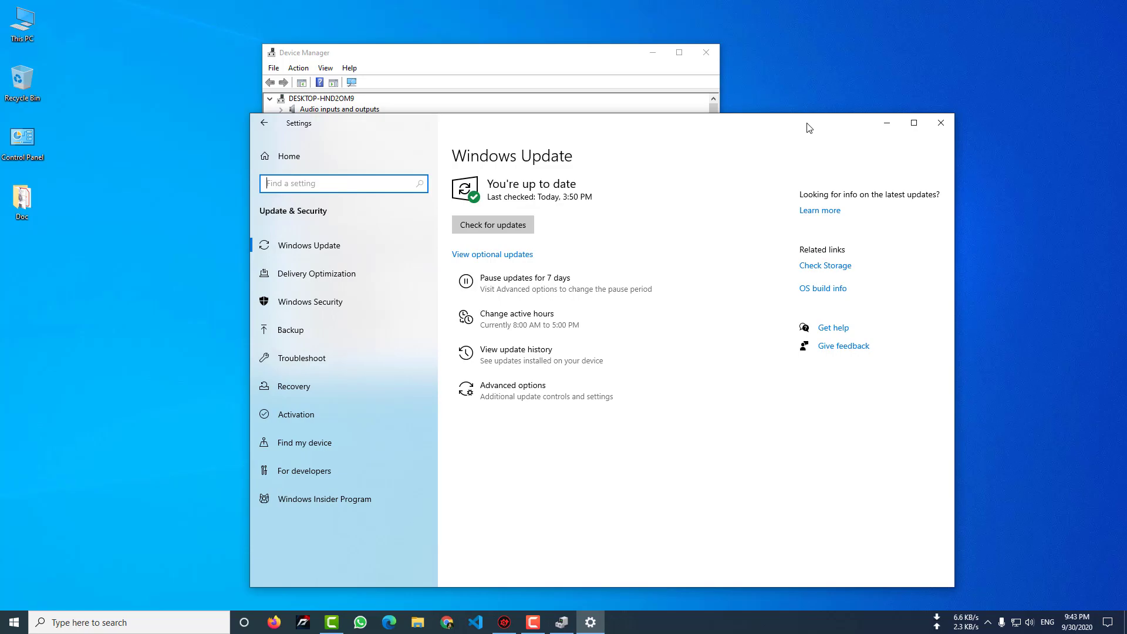
left_click(888, 126)
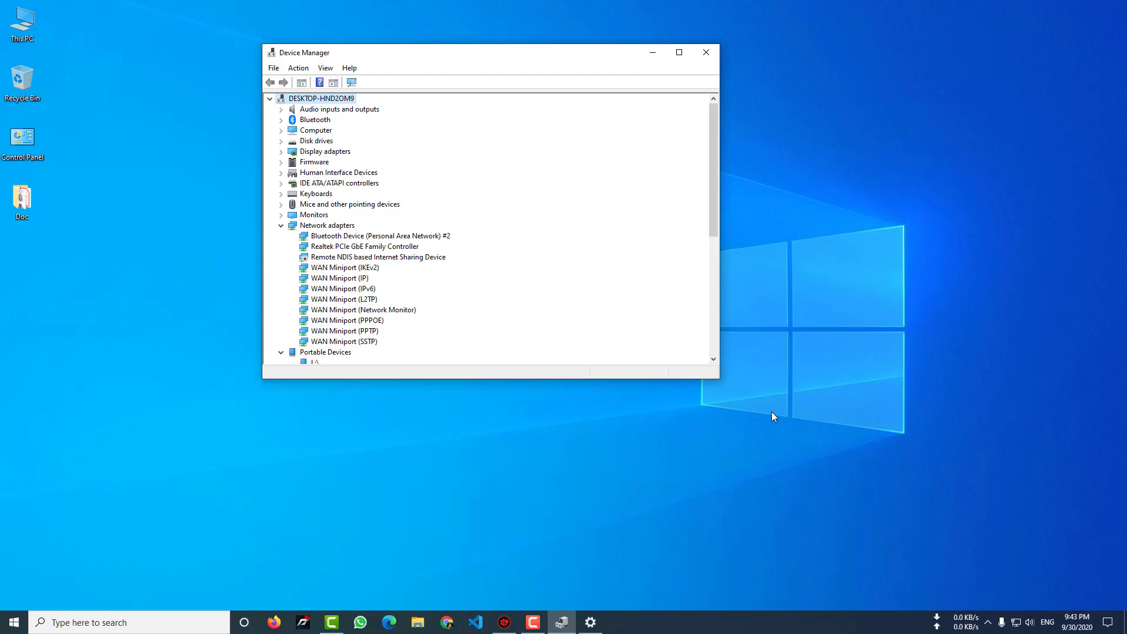
- Switch to Driver Booster and scan the computer for outdated device drivers
left_click_drag(546, 51, 545, 58)
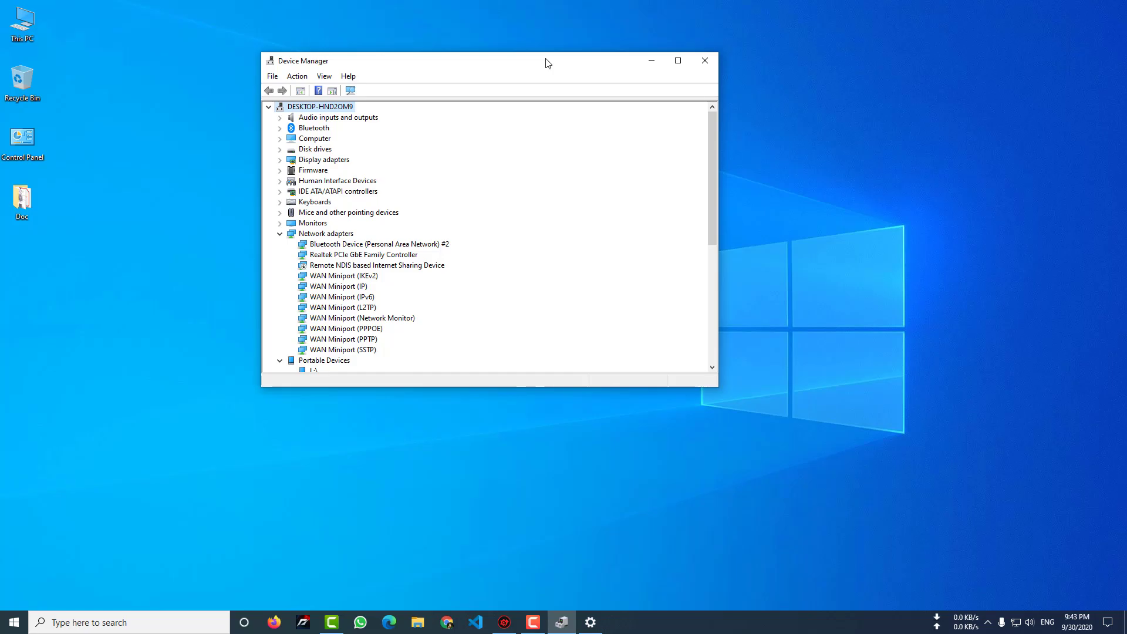
left_click_drag(520, 53, 554, 70)
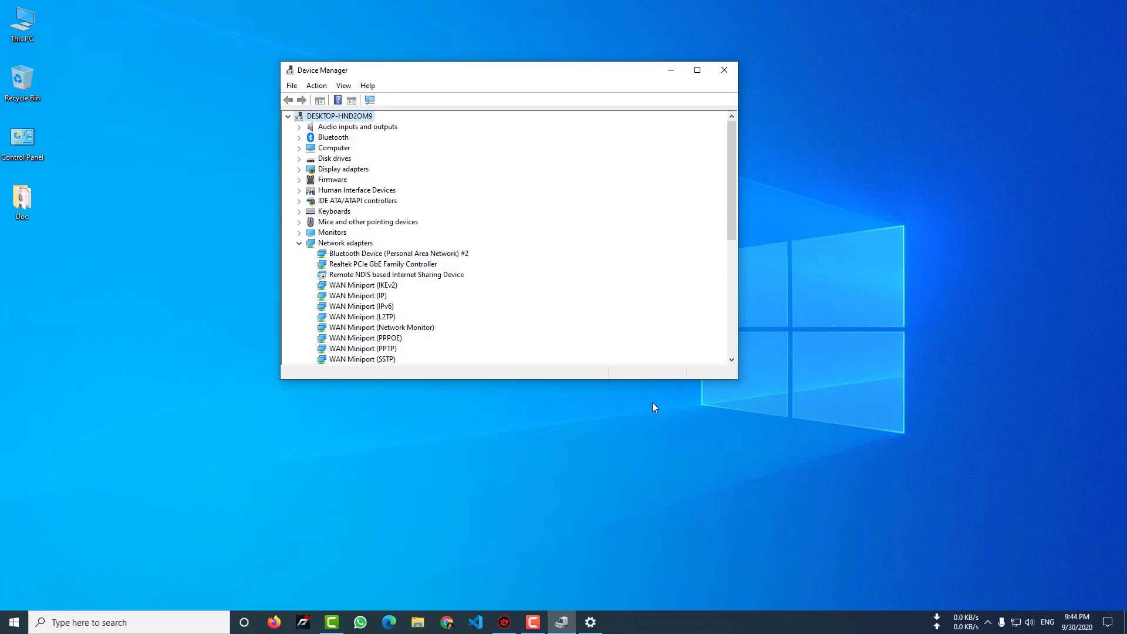
left_click(503, 622)
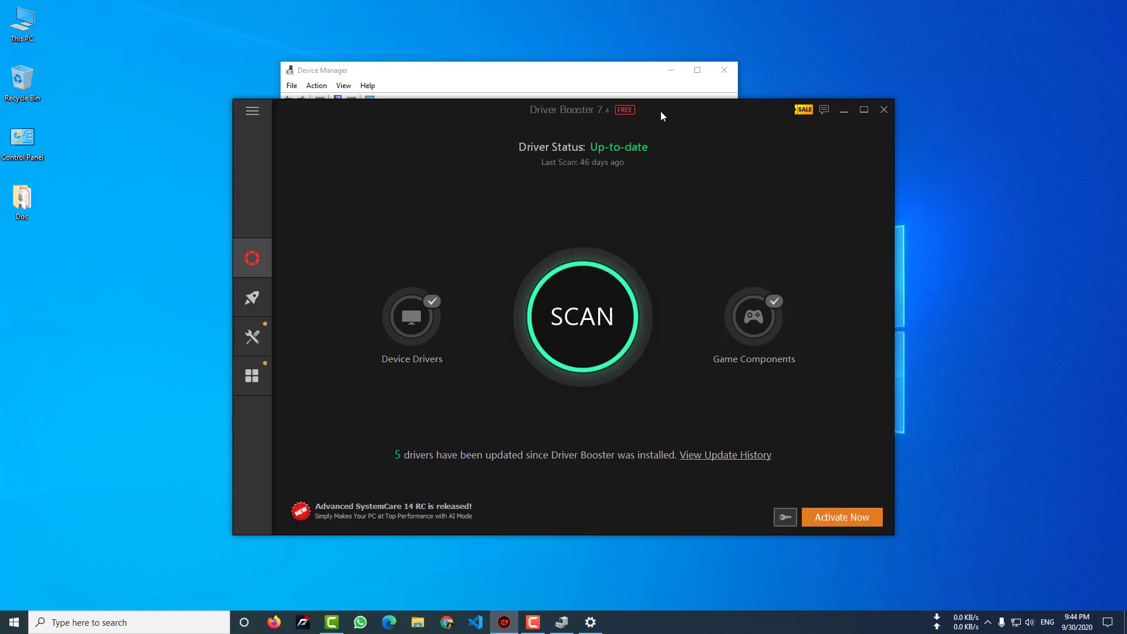
left_click_drag(661, 111, 672, 93)
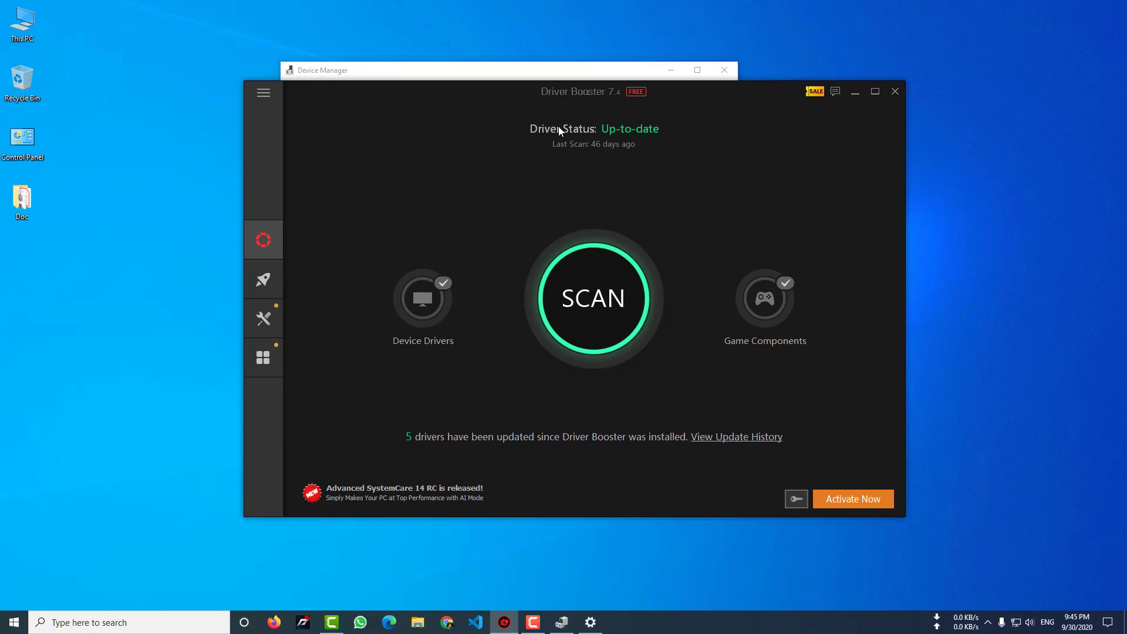
left_click_drag(513, 94, 548, 100)
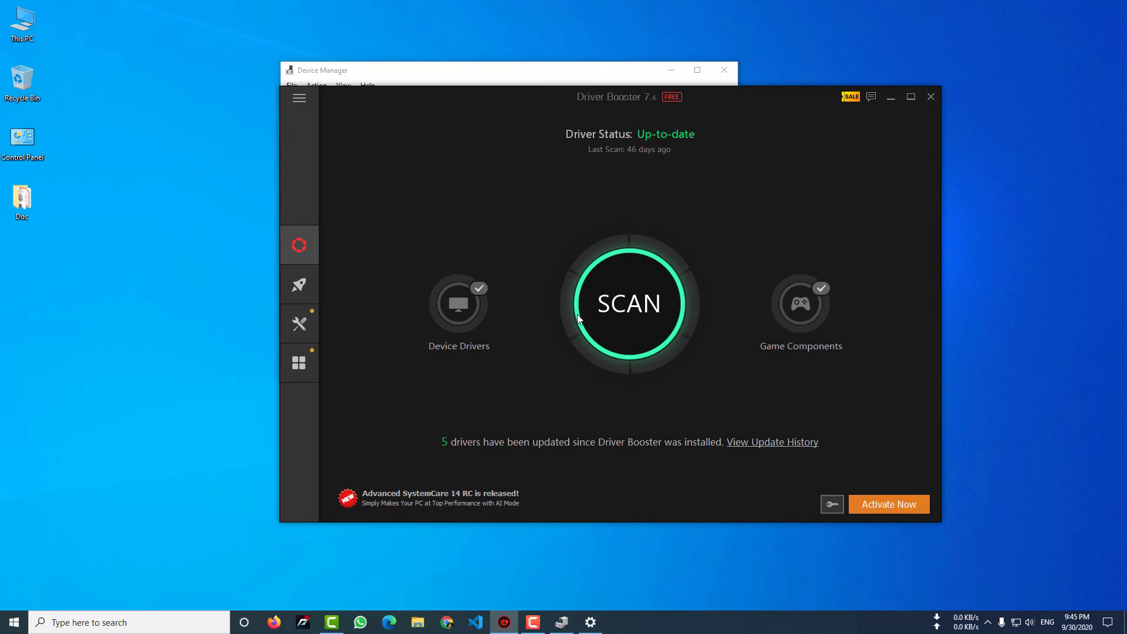
left_click(607, 303)
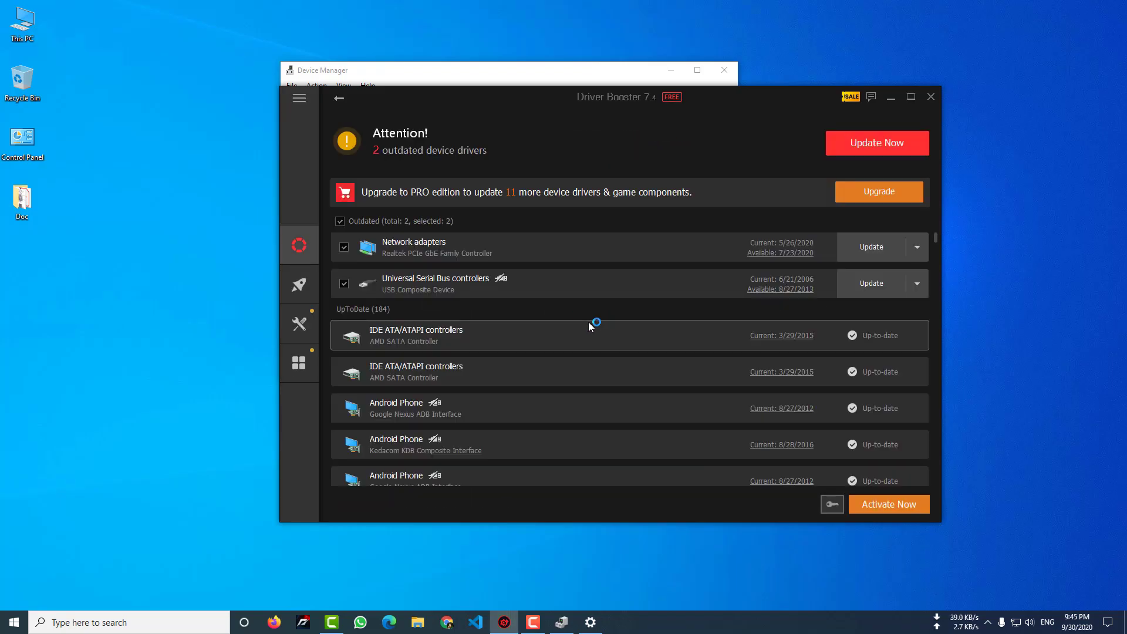
- Return to Windows Update in Settings, try to check for updates, and minimize the Settings window
left_click(4, 621)
left_click(11, 578)
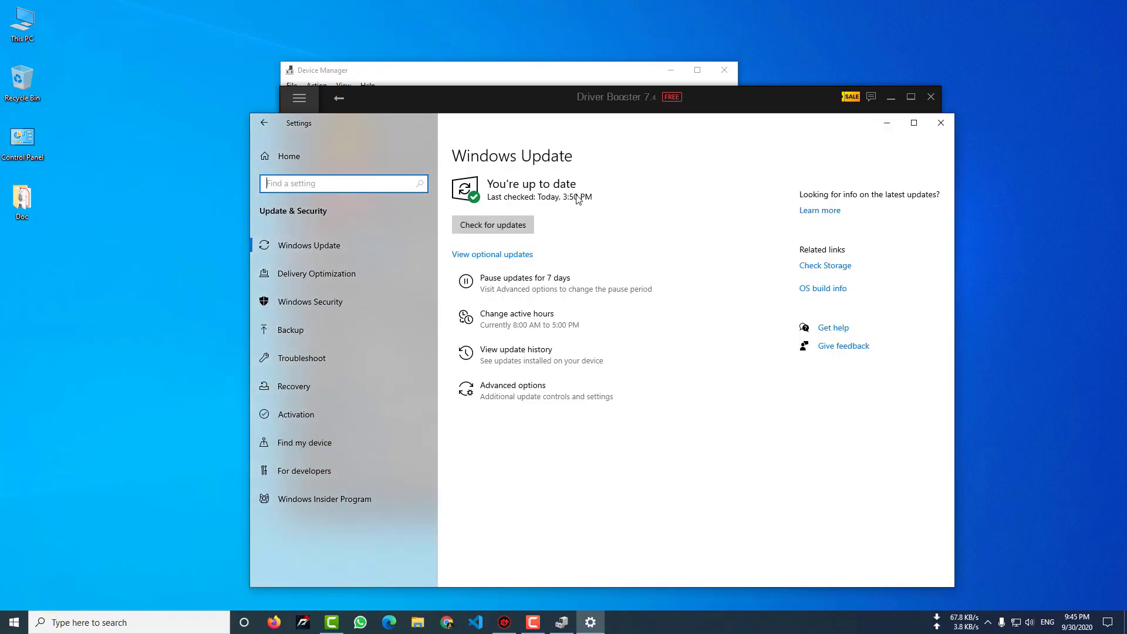
left_click(496, 225)
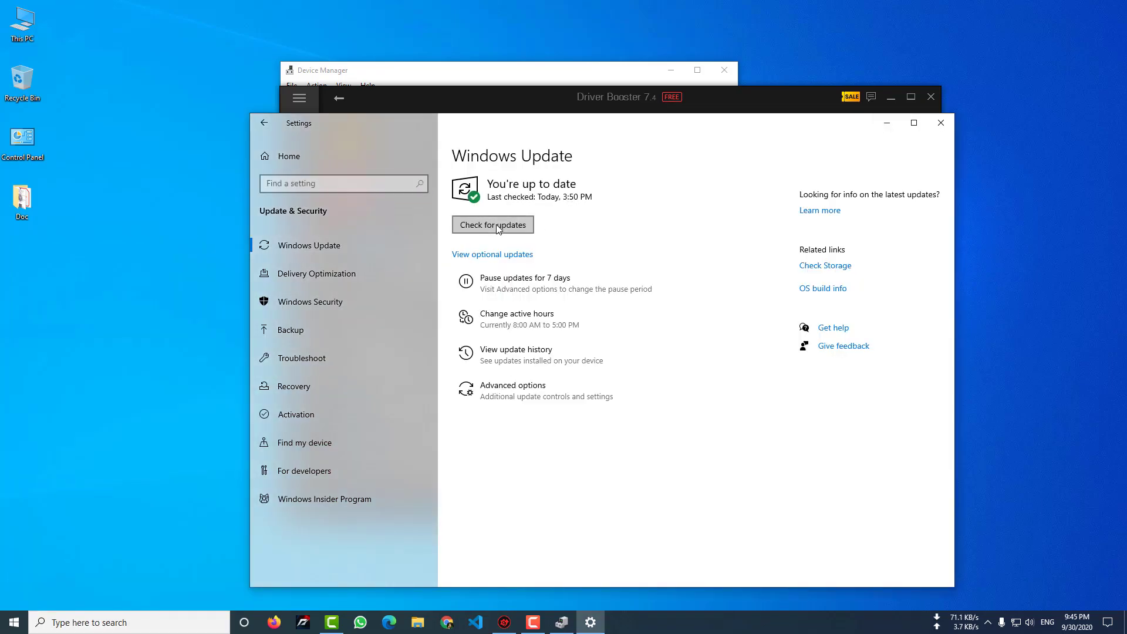
left_click(496, 228)
left_click(496, 228)
left_click(496, 228)
left_click(495, 227)
left_click(496, 227)
left_click(488, 226)
left_click(487, 226)
left_click(887, 125)
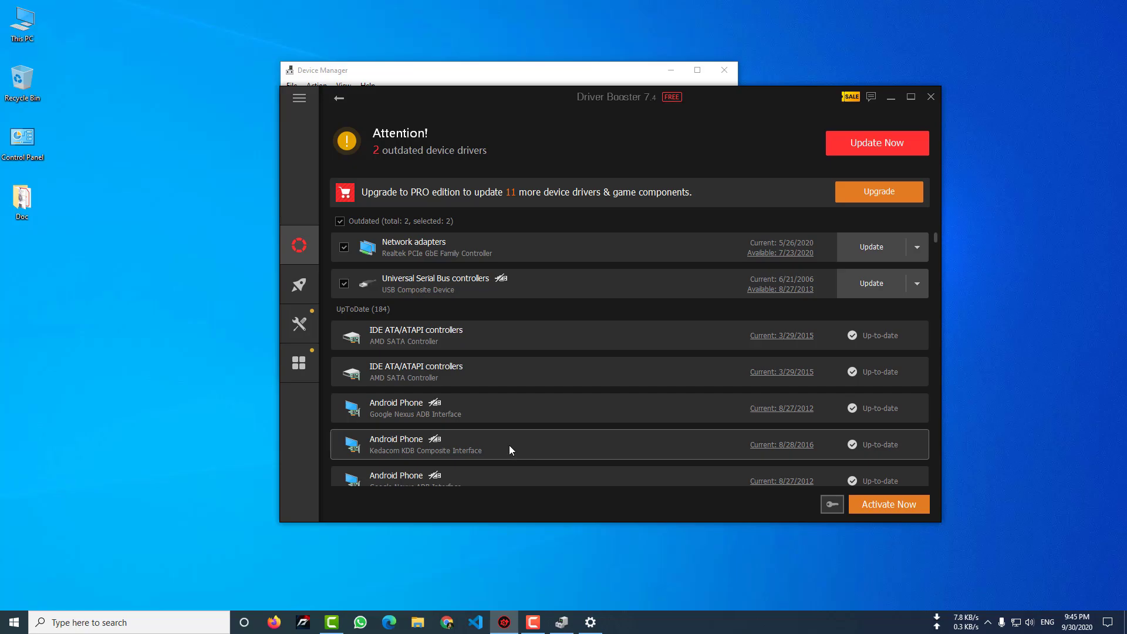
- Update the Realtek PCIe GbE Family Controller network adapter driver in Driver Booster, accepting the installation notices and continuing without PRO activation
left_click_drag(531, 107, 642, 133)
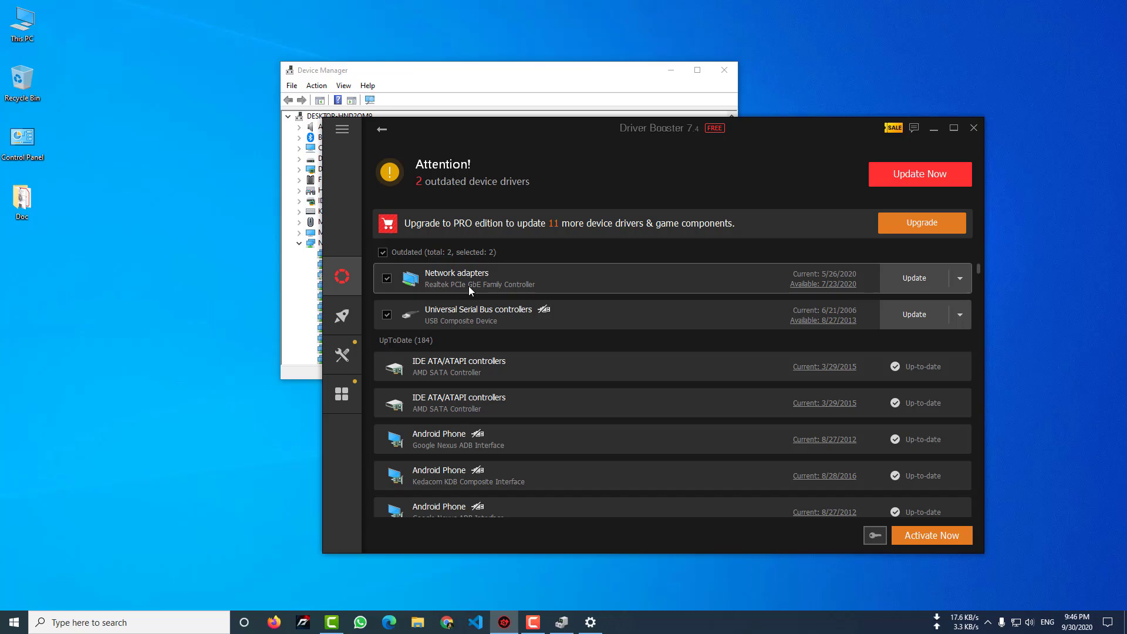
mouse_move(557, 225)
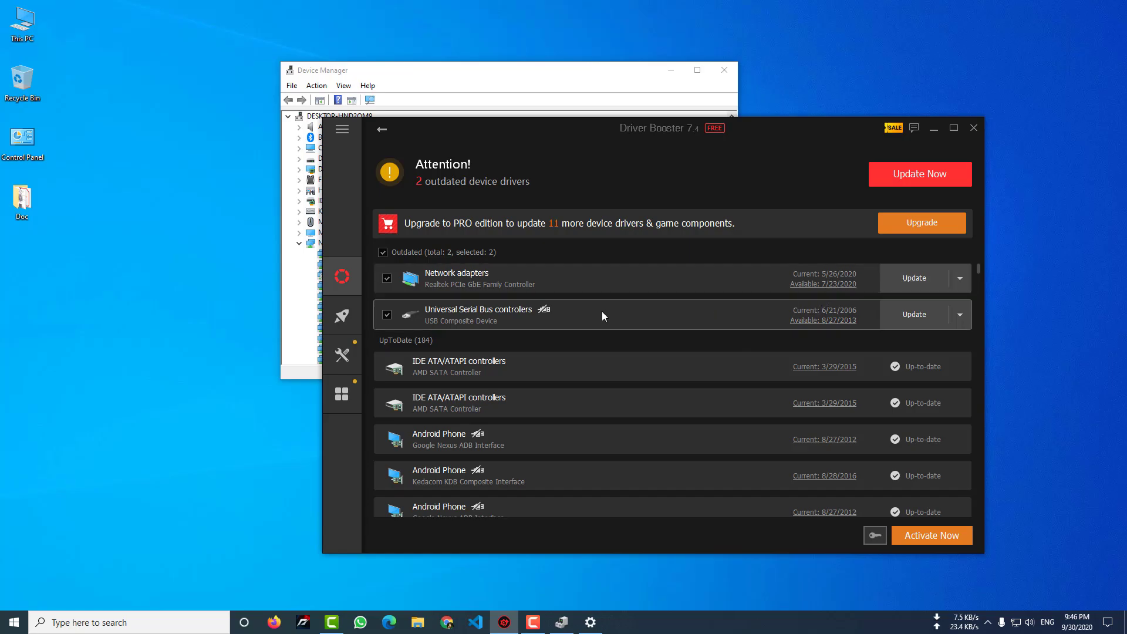
left_click(906, 277)
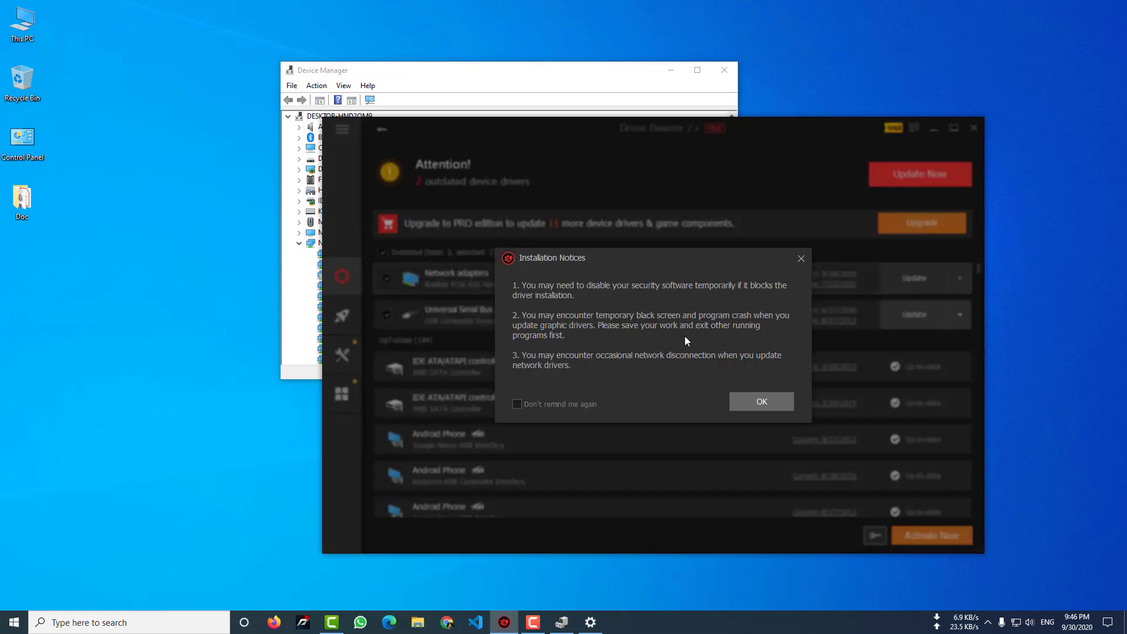
left_click(775, 401)
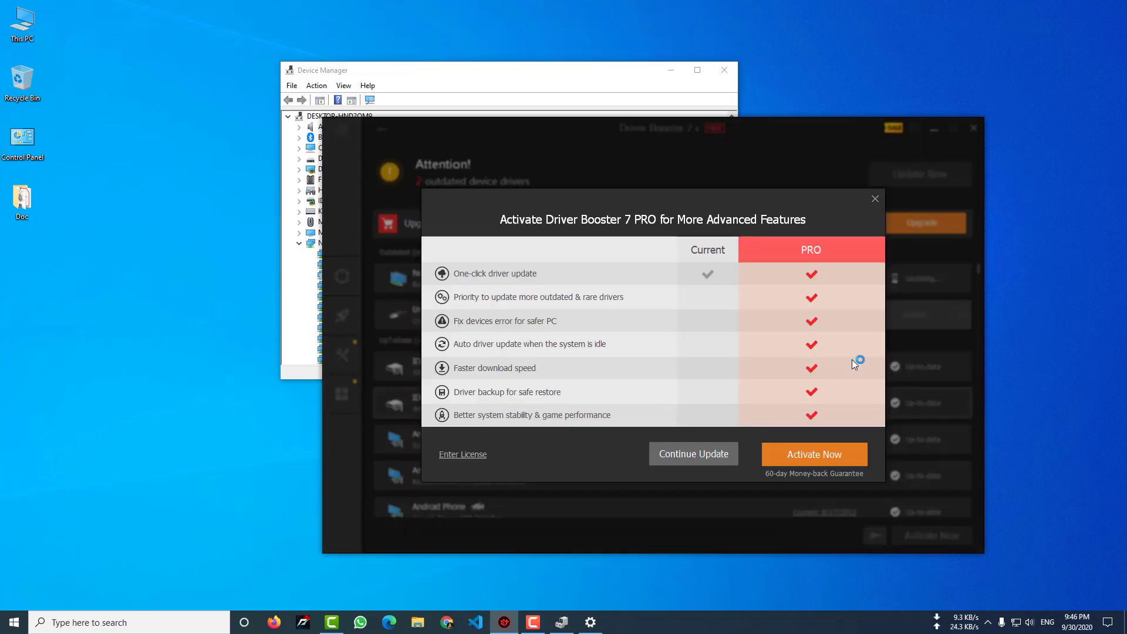
left_click(696, 459)
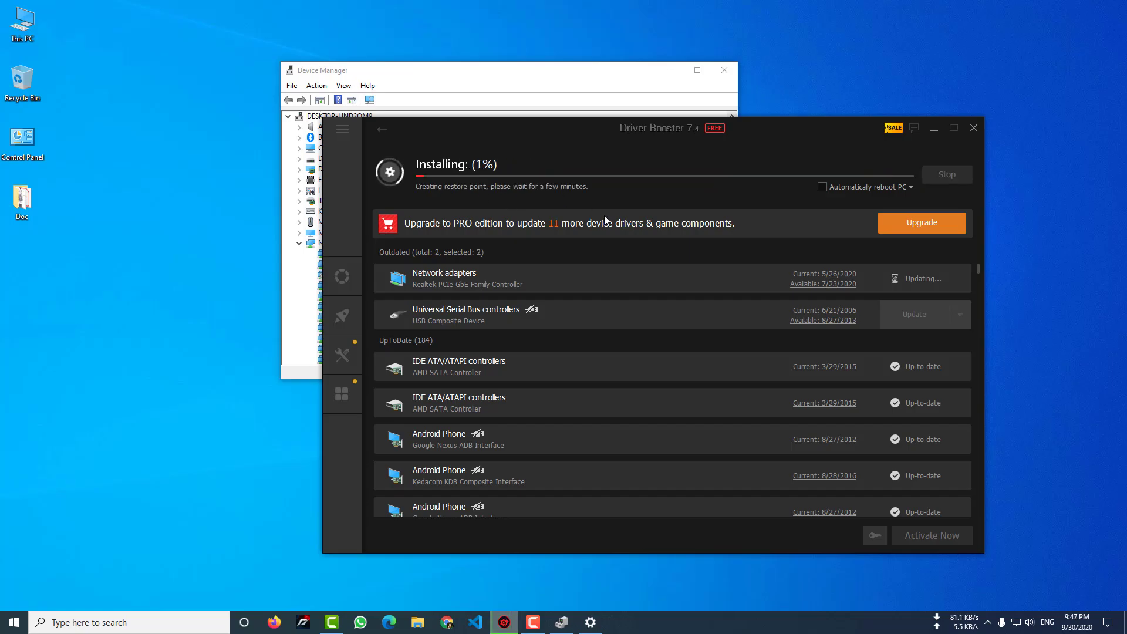
- Start updating the outdated USB Composite Device driver under Universal Serial Bus controllers
mouse_move(600, 210)
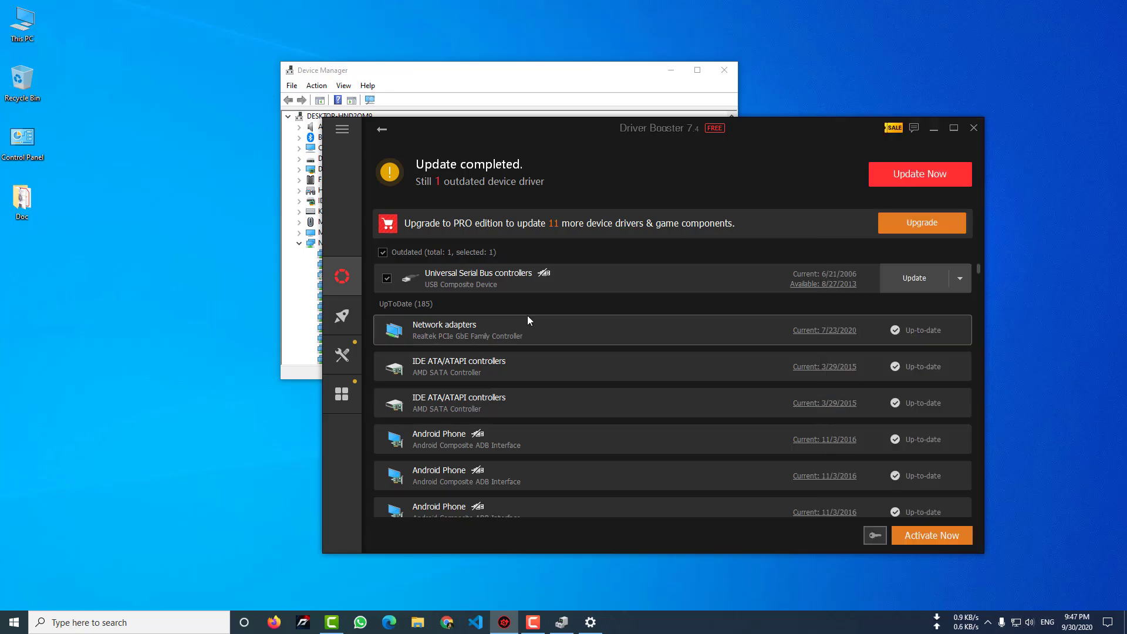
left_click(913, 279)
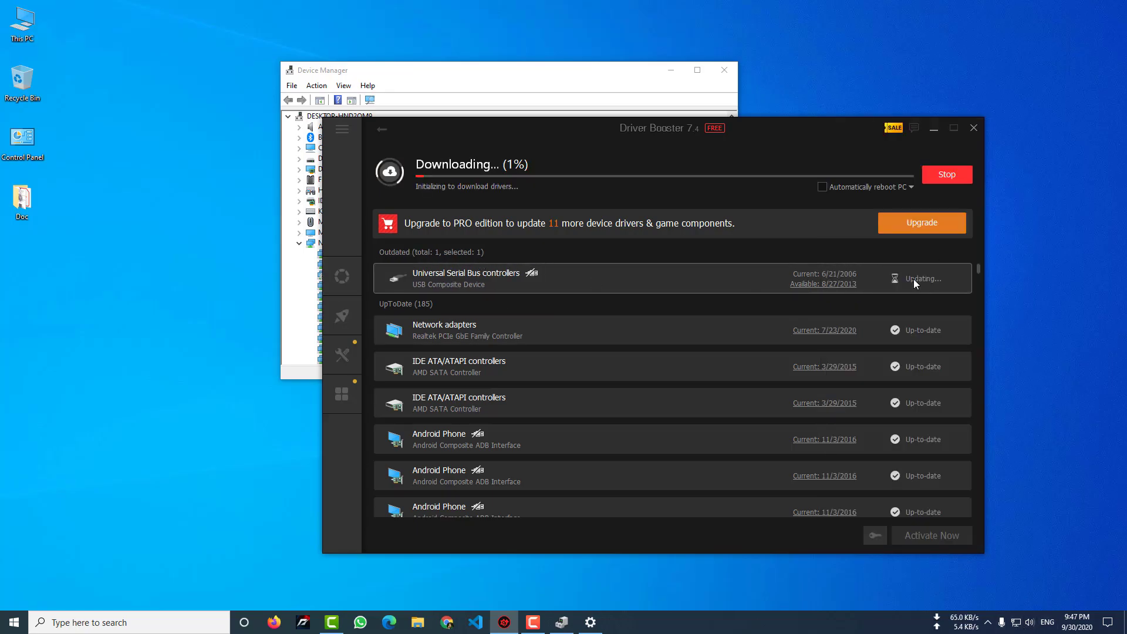
mouse_move(415, 219)
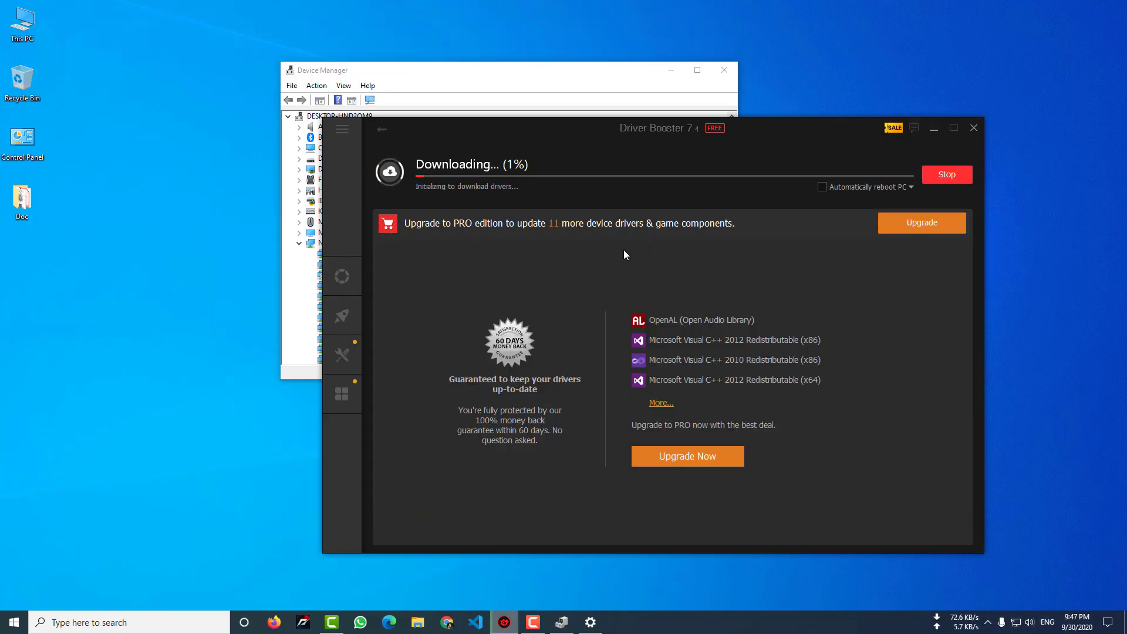